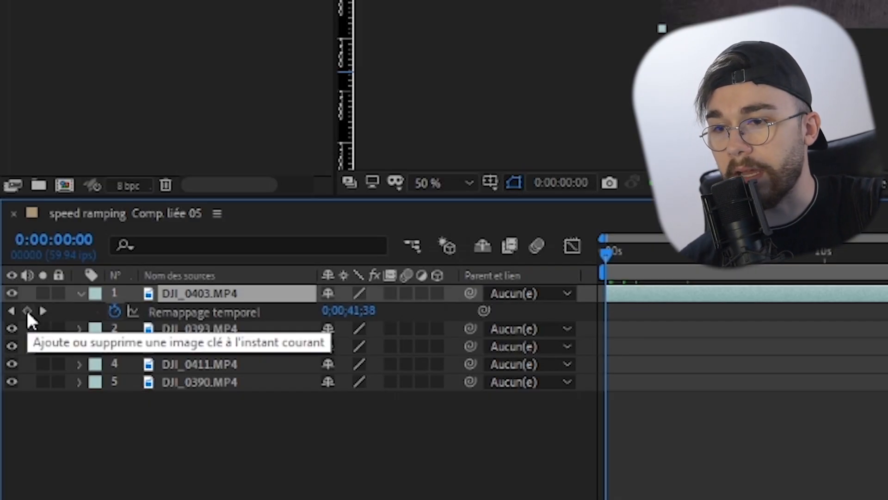
- Add a time-remap keyframe to DJI_0403.MP4 at 0:00:13:31 and move the first keyframe just before it, to about 0:00:12:54
key(space)
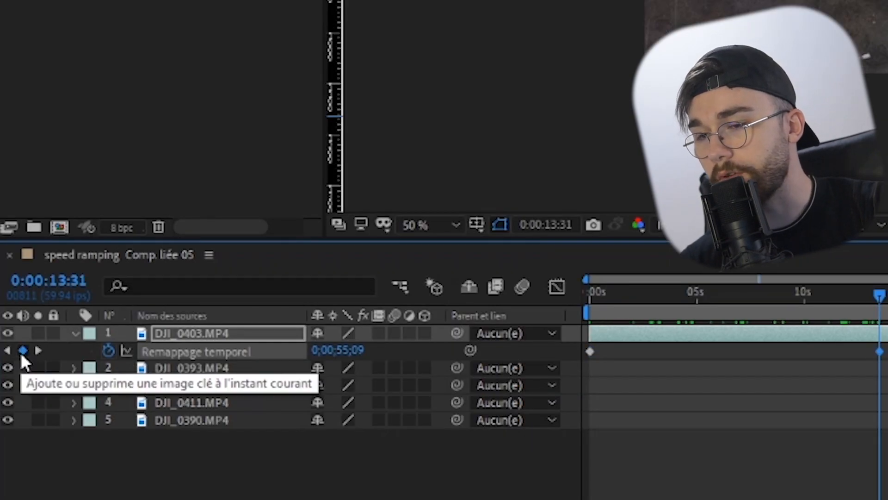
click(9, 378)
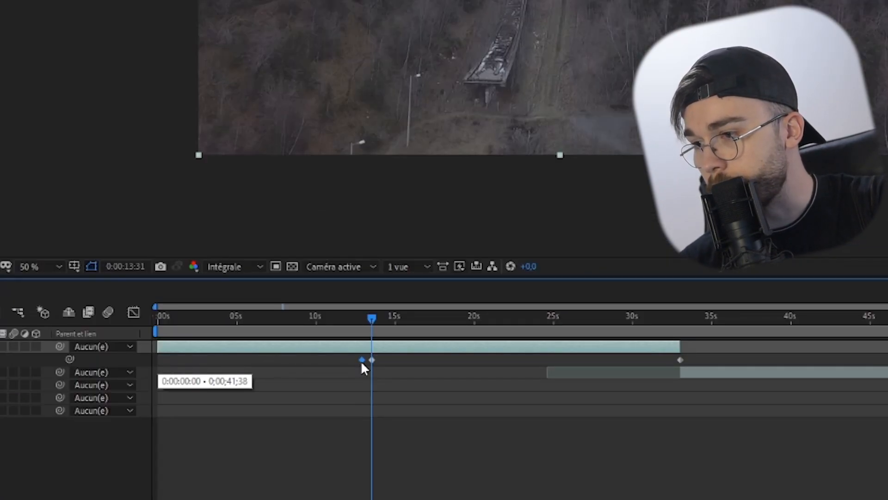
drag(157, 350, 323, 346)
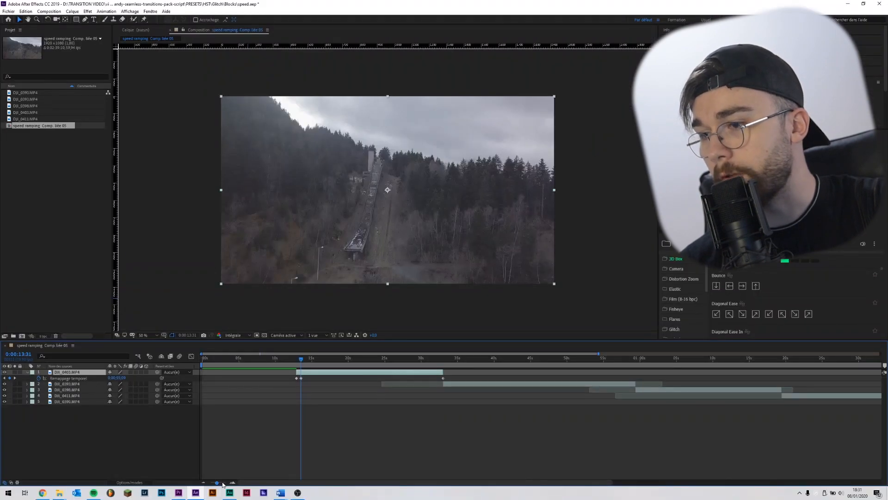
- Slide the DJI_0403.MP4 layer back so its first time-remap keyframe sits at the start of the composition
drag(222, 483, 227, 484)
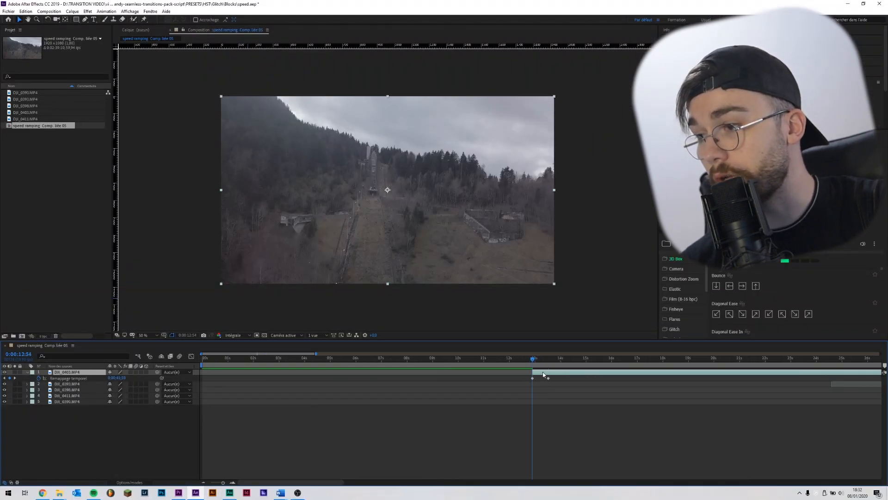
drag(545, 373, 327, 373)
drag(224, 482, 219, 482)
drag(277, 373, 230, 373)
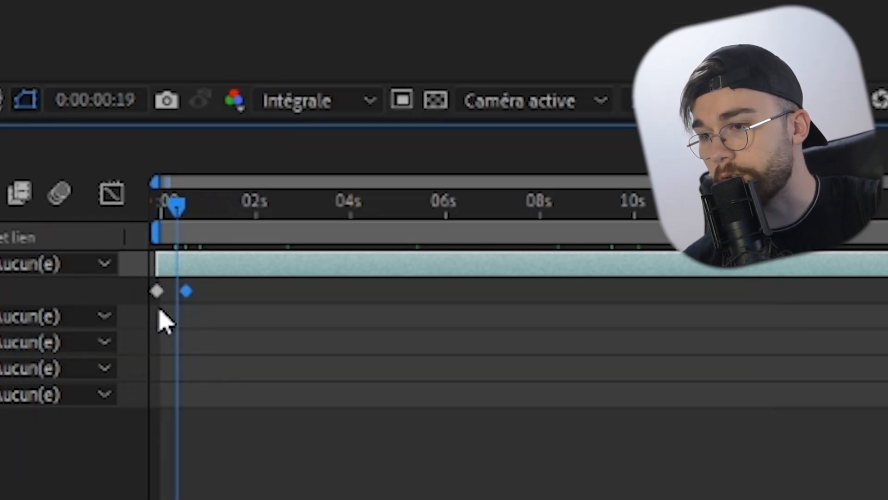
- Select the first time-remap keyframe and show its speed graph in the graph editor
click(156, 290)
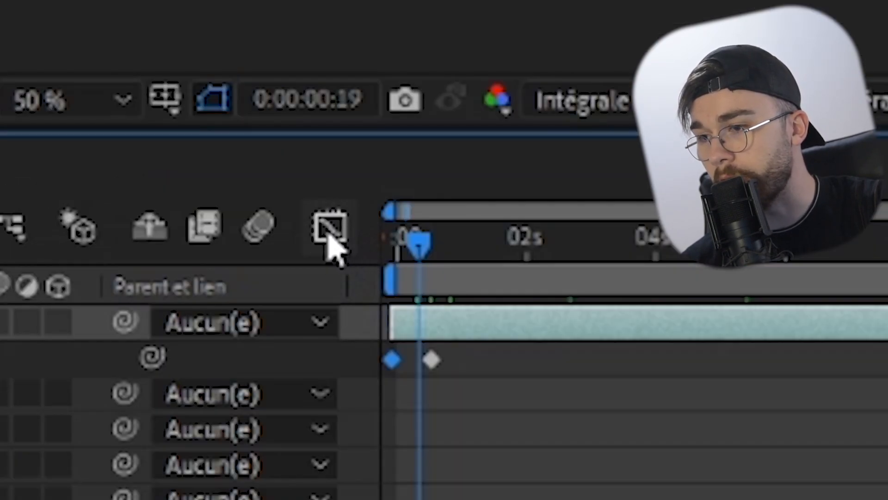
click(115, 195)
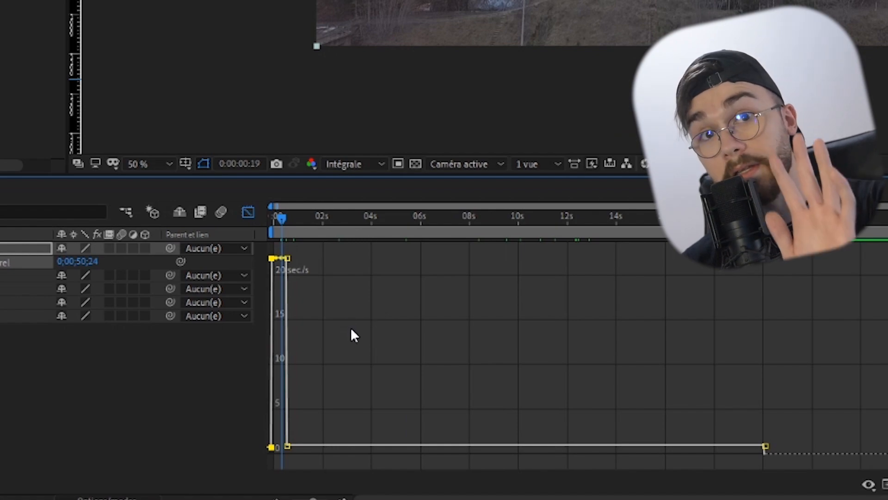
right_click(351, 328)
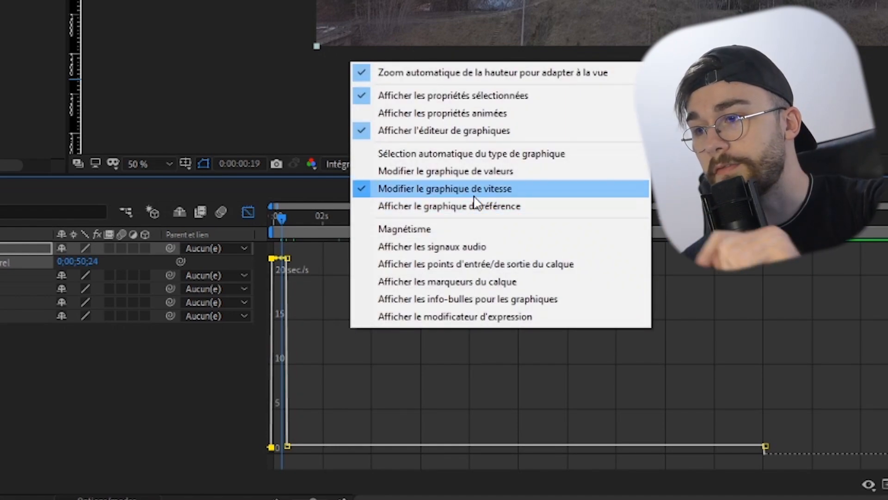
click(475, 194)
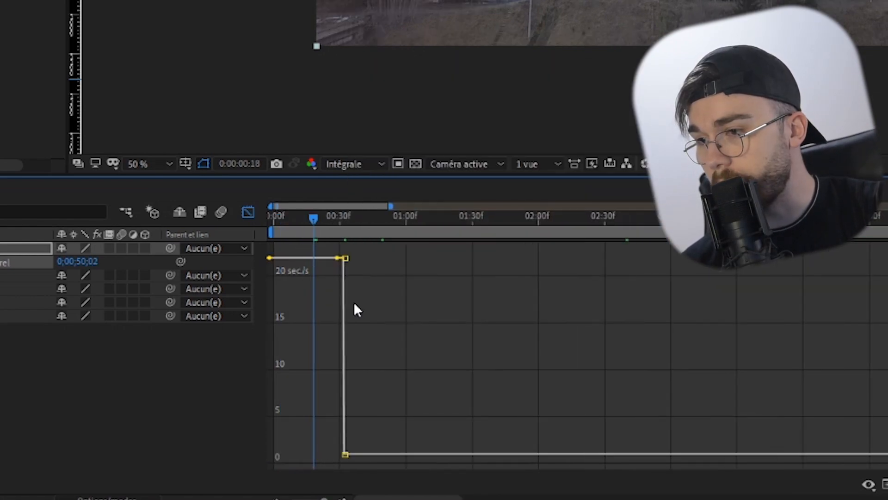
- Shape the speed curve between the first two keyframes into a steep fall easing down to near zero, and preview it
drag(334, 267, 287, 451)
drag(268, 407, 267, 404)
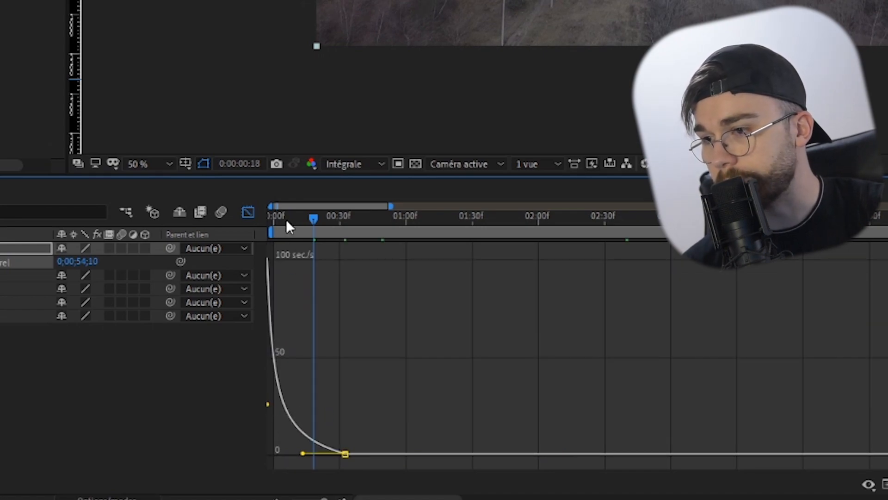
drag(284, 219, 251, 238)
key(space)
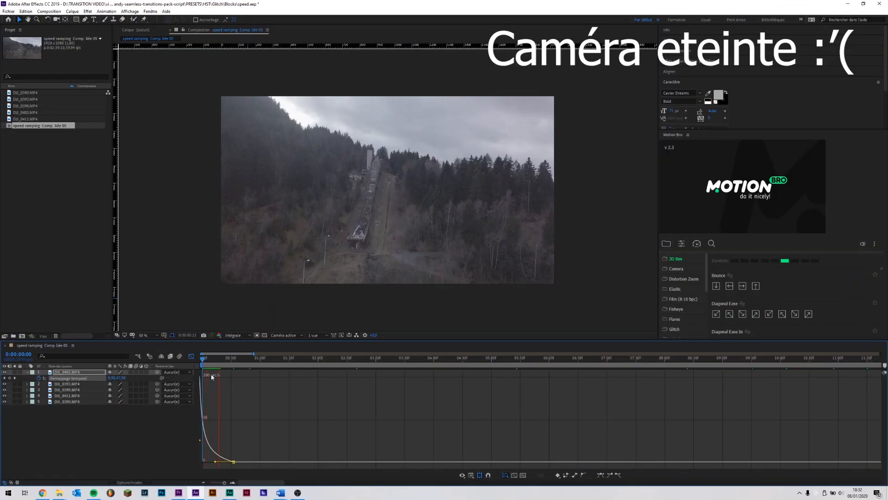
- Steepen the start of the speed curve by adjusting the first keyframe's handle to a peak of about 150 sec/s
key(shift+F3)
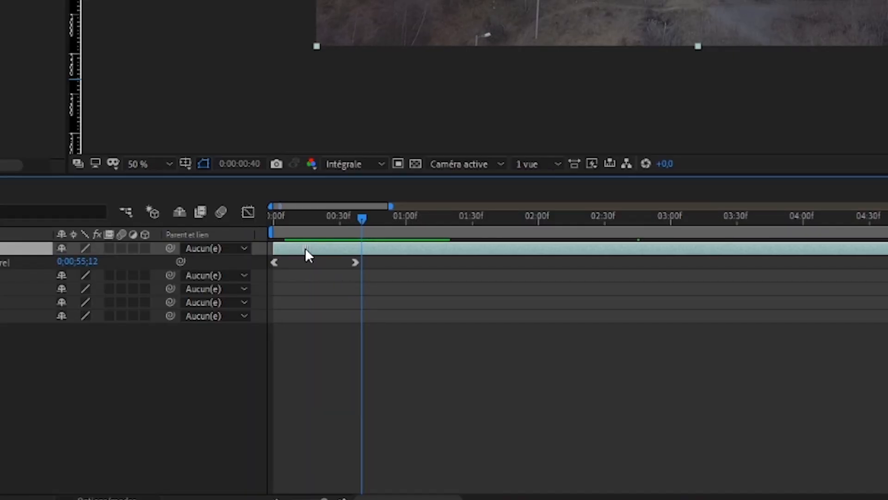
click(356, 262)
key(shift+F3)
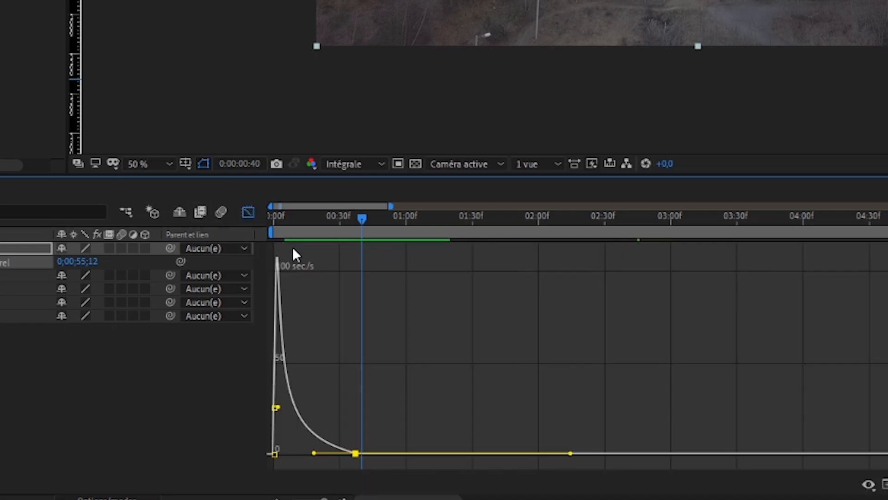
drag(280, 409, 277, 395)
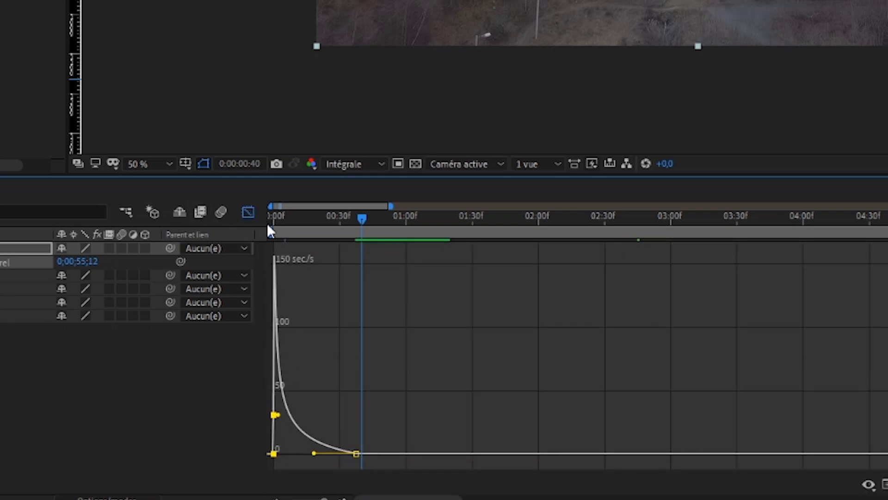
- Lower the preview resolution to Un quart and play the ramp from the start of the composition
key(space)
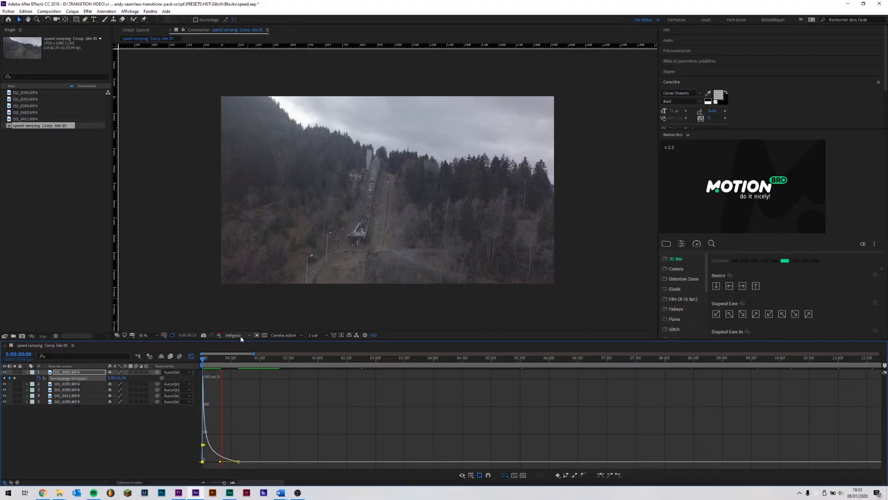
click(240, 338)
click(252, 376)
key(space)
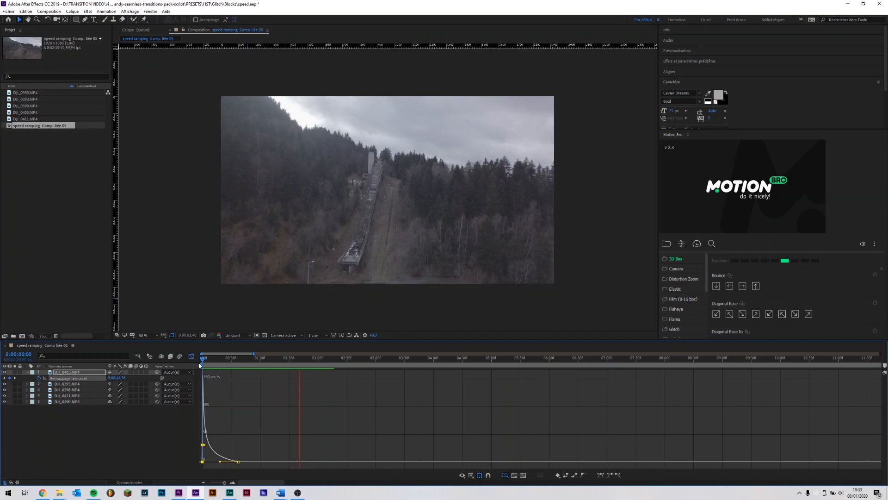
- Leave the graph editor and retime the last time-remap keyframe to about 8.6 s, previewing the speed between moves
click(2, 491)
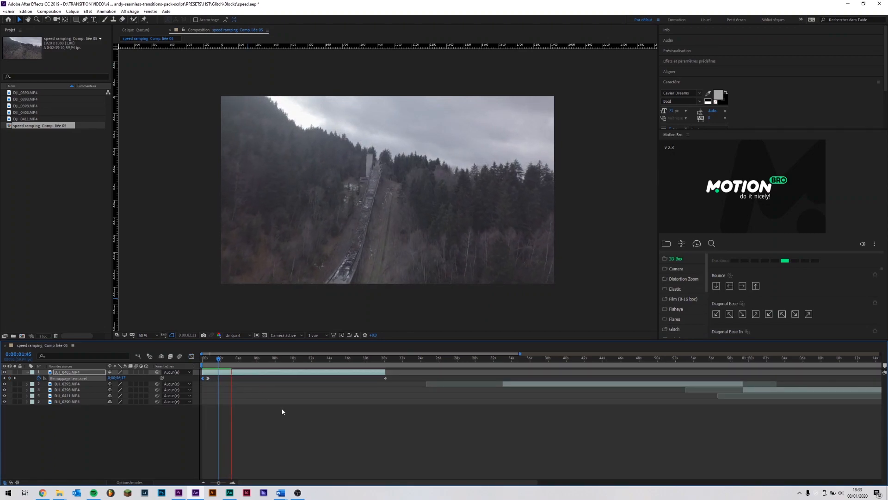
drag(386, 380, 286, 385)
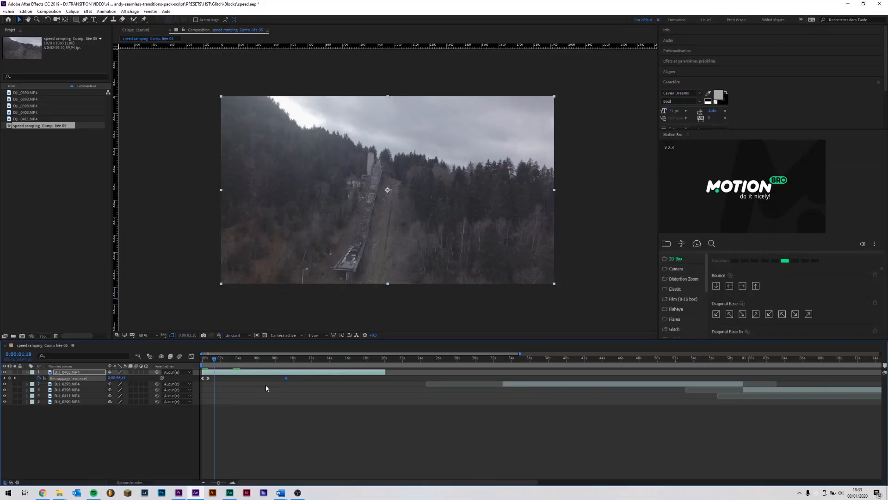
key(space)
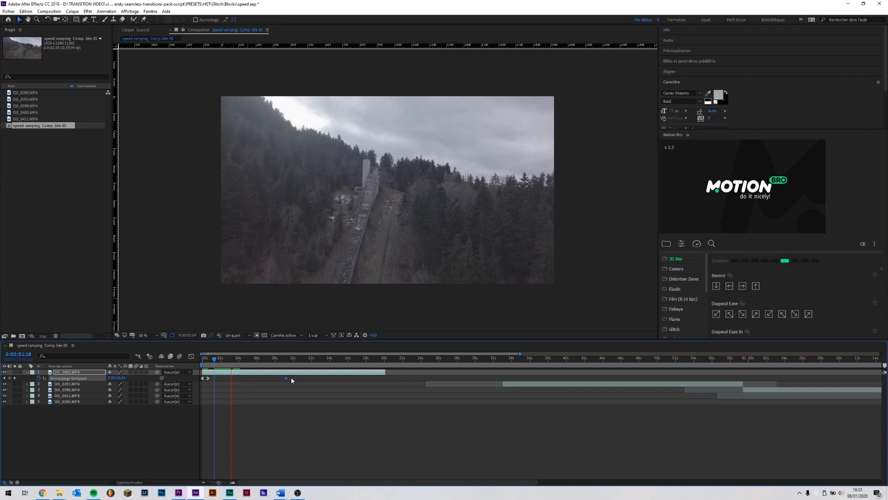
drag(286, 378, 269, 378)
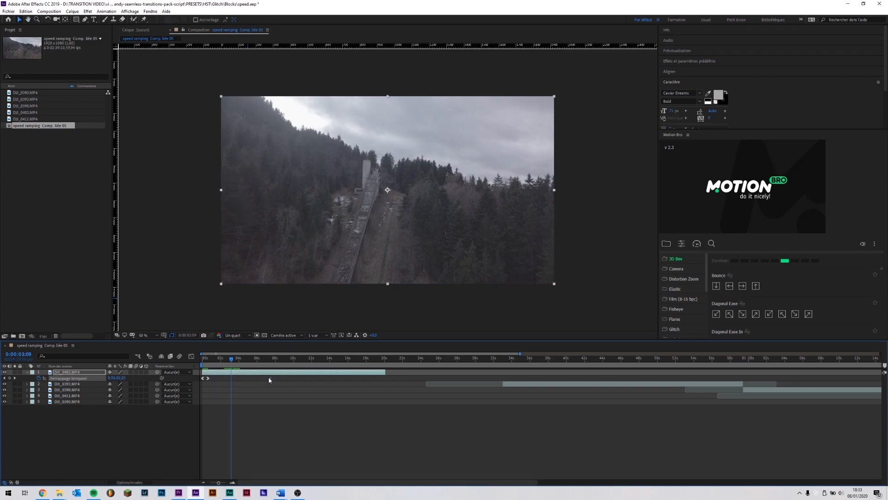
click(219, 359)
key(space)
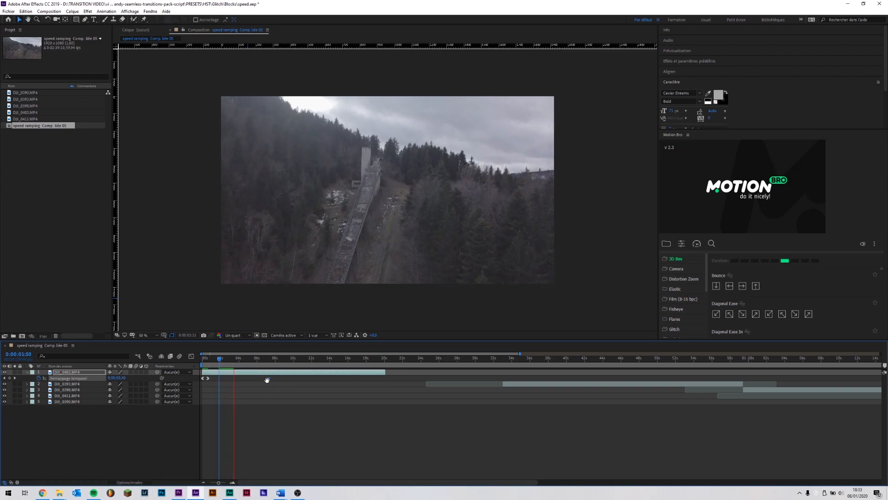
drag(269, 379, 279, 383)
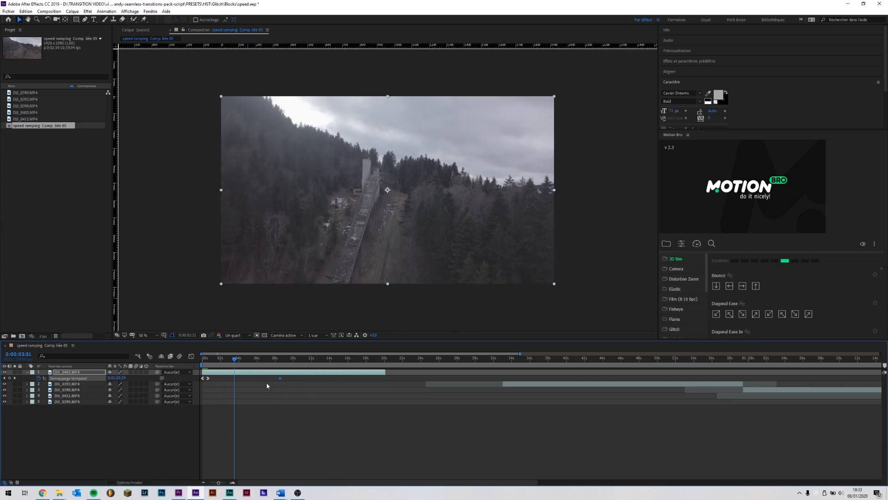
- Preview the clip and place time-remap keyframes at about 3.6 s and at 0:00:05:59
key(space)
drag(230, 359, 222, 359)
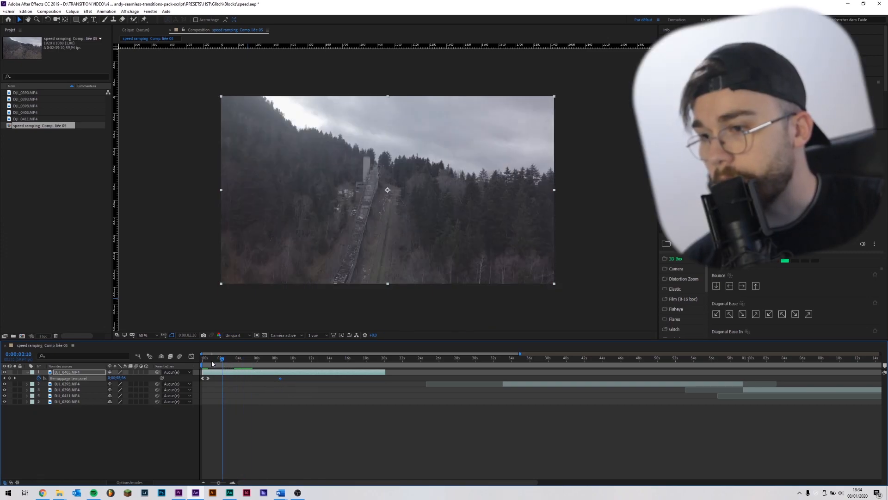
key(space)
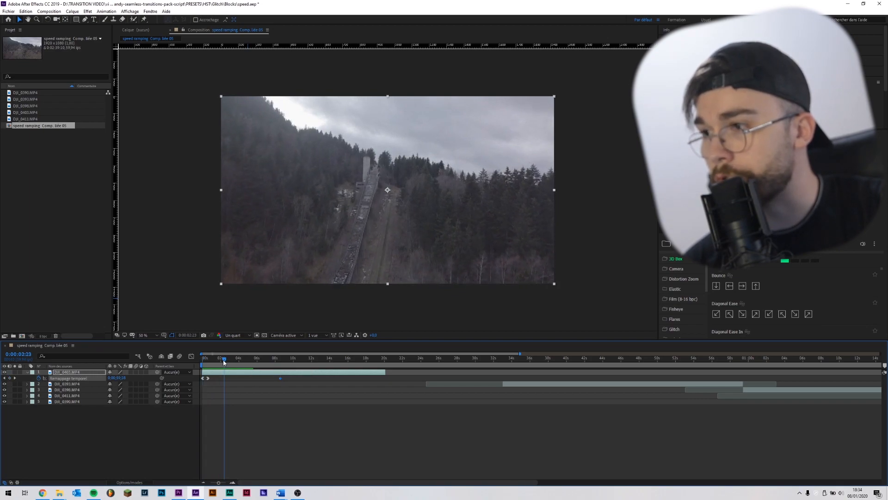
mouse_move(225, 361)
mouse_down()
mouse_move(243, 374)
mouse_move(232, 372)
mouse_up()
key(space)
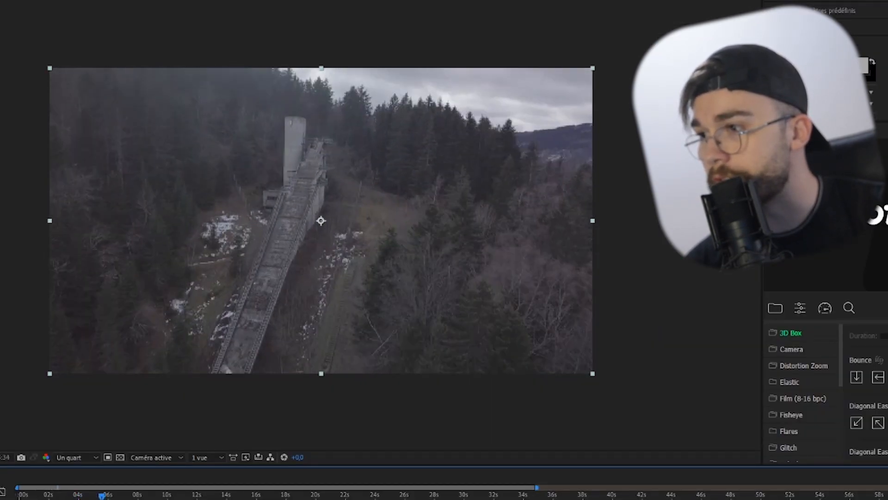
drag(257, 379, 225, 380)
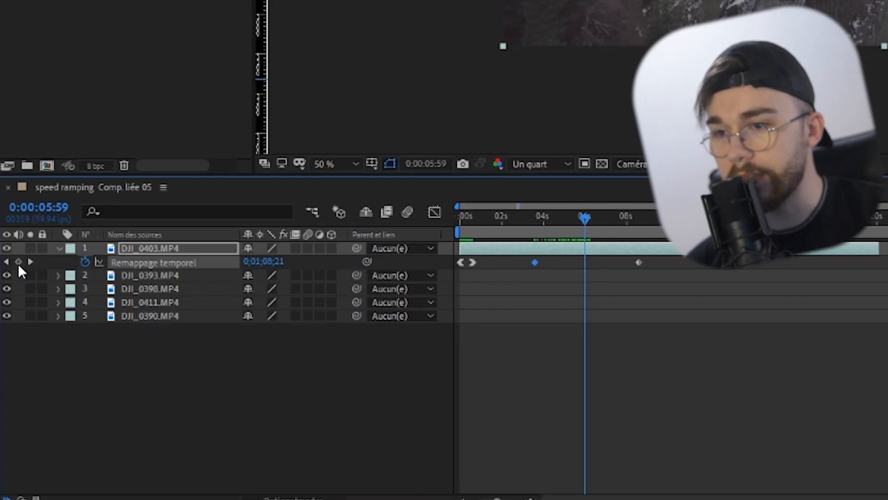
click(9, 378)
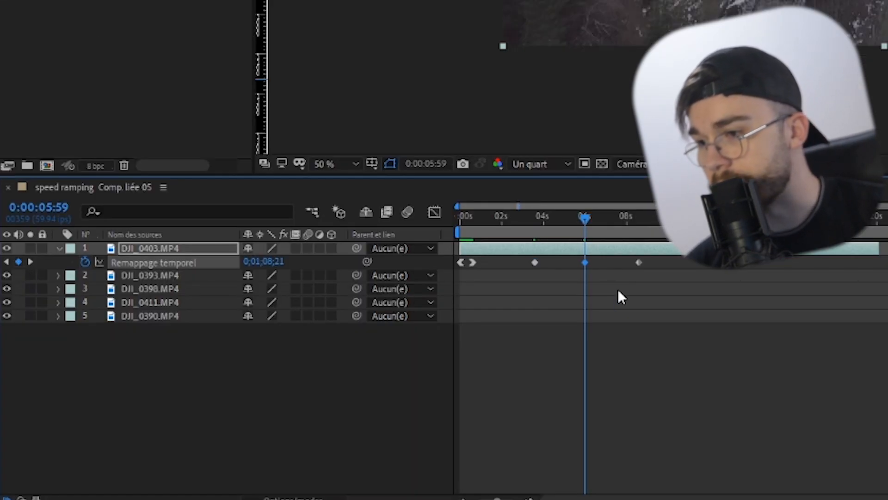
- Trim the end of the DJI_0403.MP4 layer to its last time-remap keyframe at 0:00:08:35
drag(632, 223, 639, 222)
key(equal)
drag(605, 372, 379, 384)
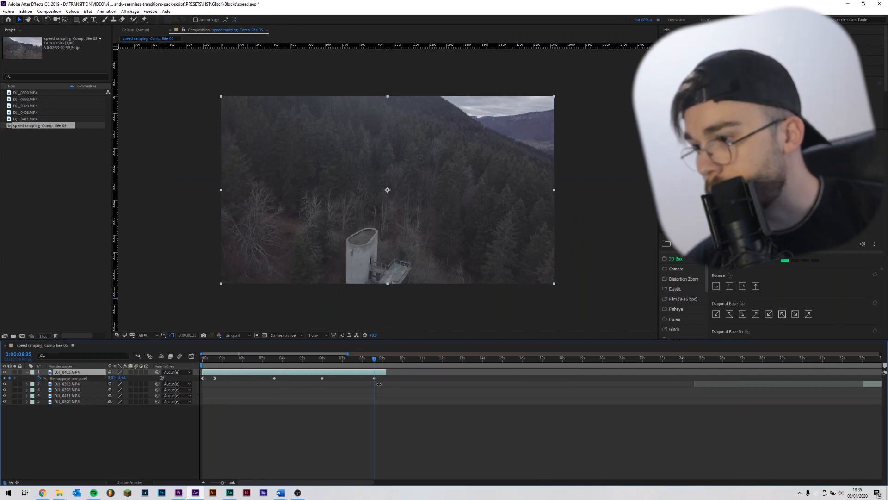
drag(222, 482, 230, 482)
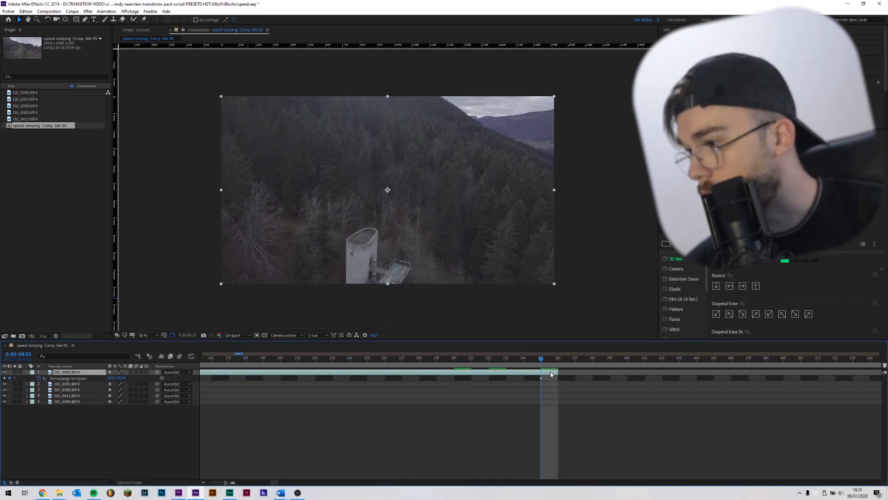
drag(556, 372, 541, 372)
drag(222, 482, 221, 482)
- Move the time-remap keyframe at 0:00:05:59 earlier to about 4 s and preview the resulting fast section
drag(300, 378, 296, 378)
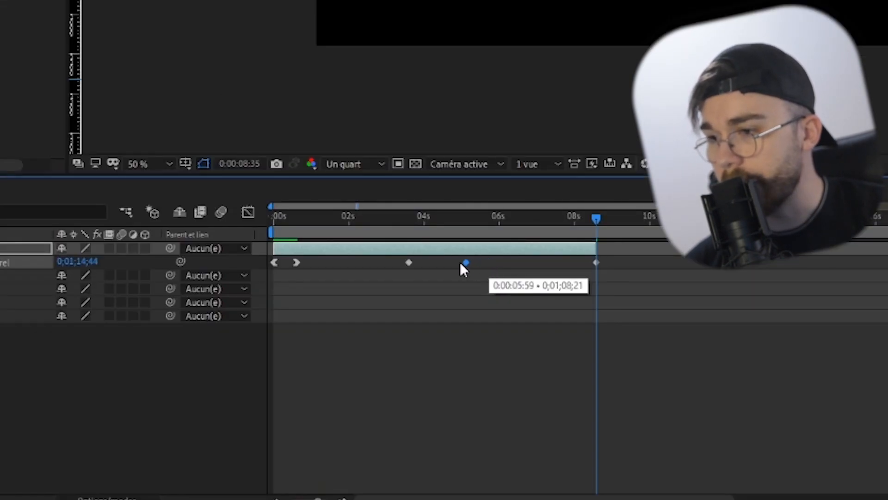
drag(461, 264, 421, 273)
click(412, 218)
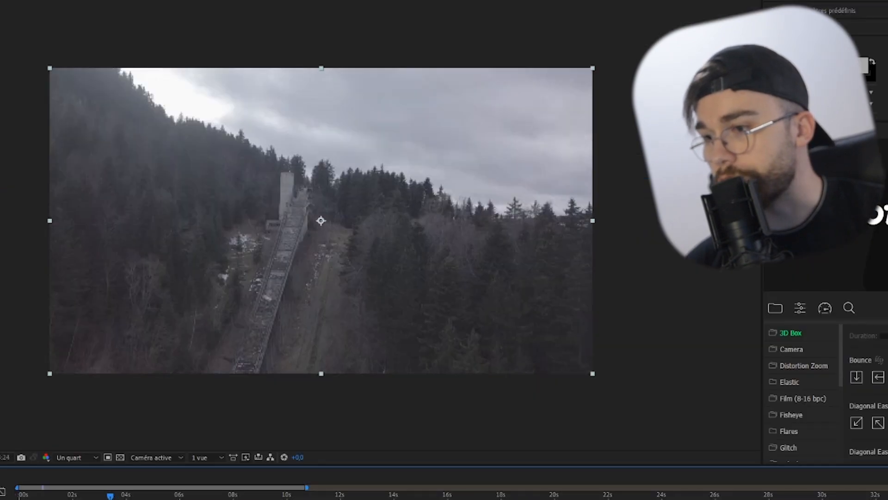
key(space)
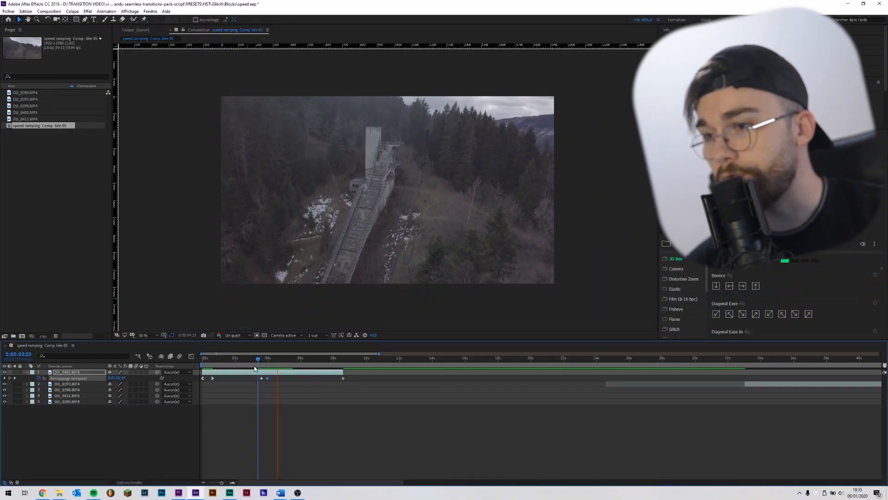
key(space)
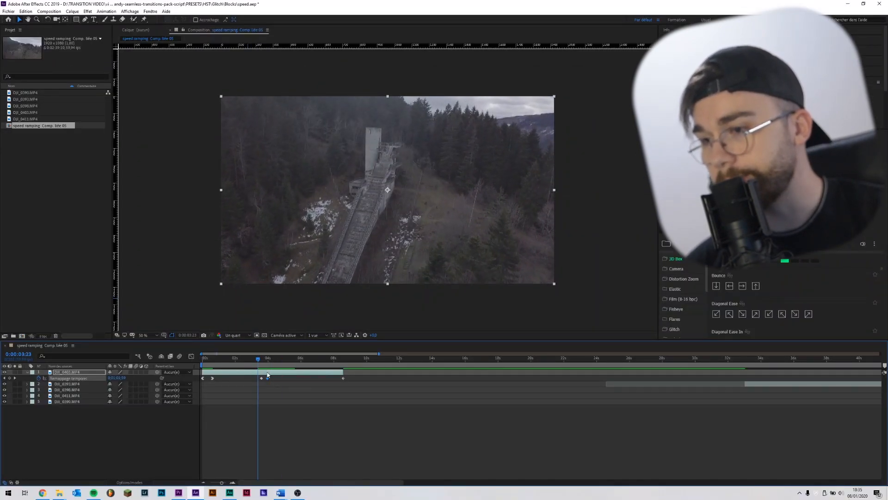
key(space)
key(space)
click(259, 359)
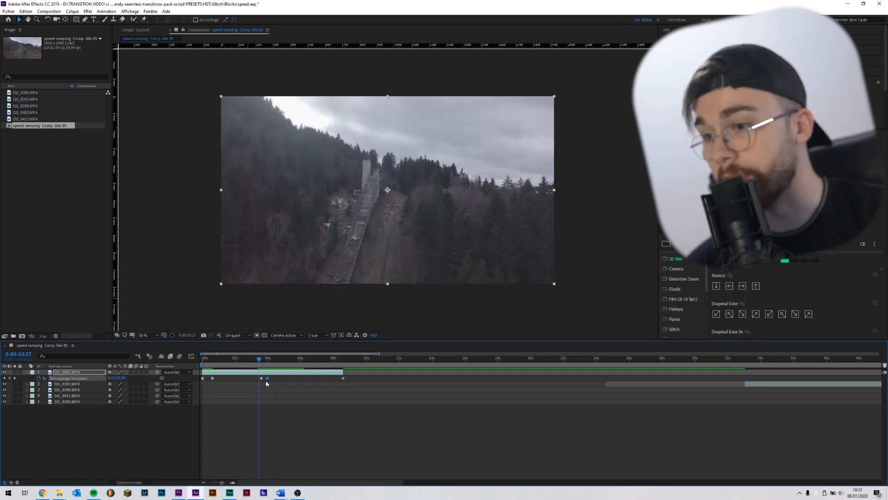
- Shape the speed graph between the keyframes at about 3.6 s and 4 s into a smooth peak and preview the ramp
click(191, 357)
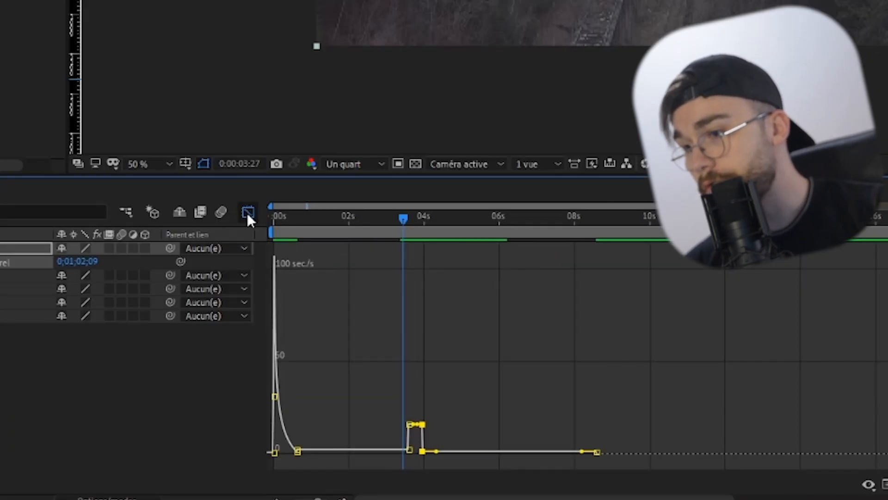
key(space)
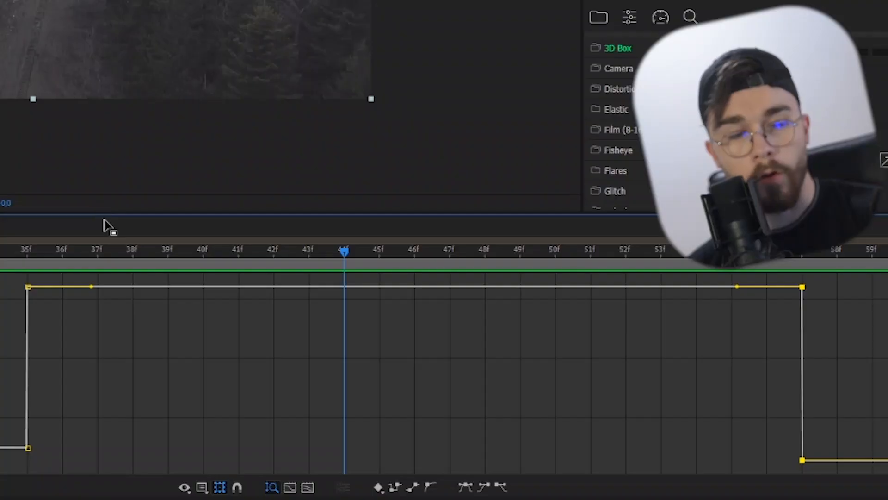
drag(93, 289, 224, 447)
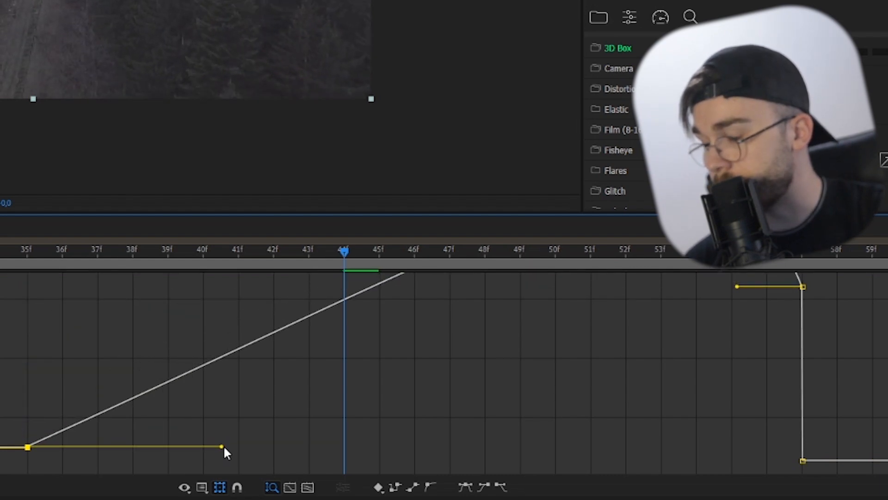
drag(748, 355, 464, 460)
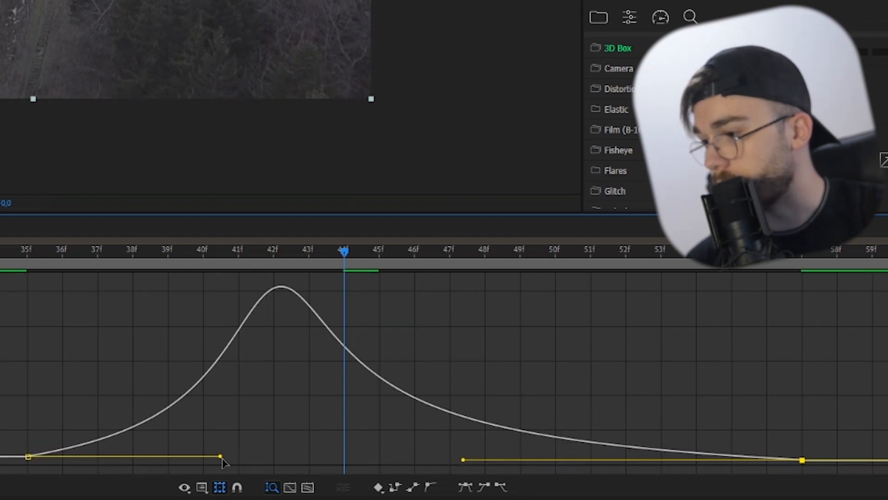
drag(227, 458, 254, 460)
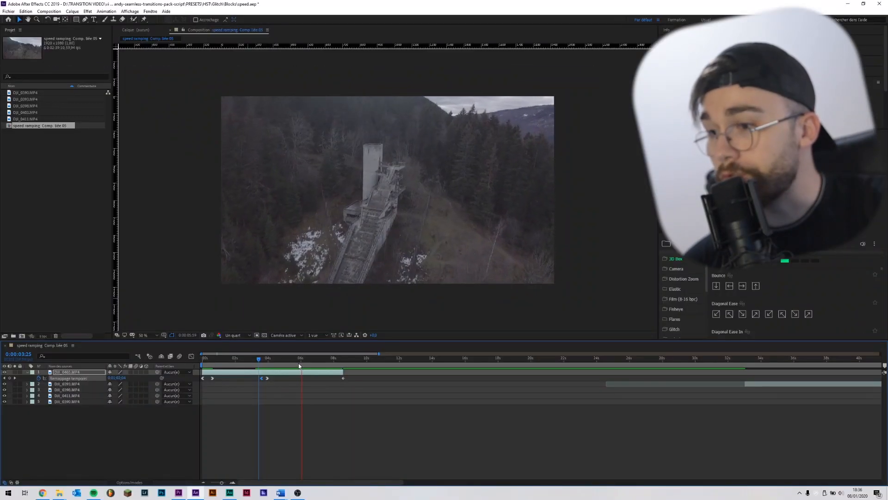
drag(300, 364, 259, 386)
key(space)
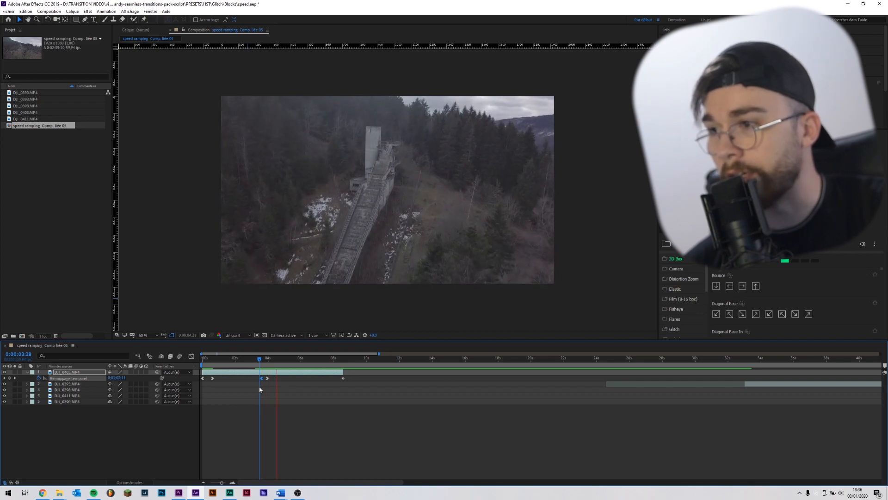
- Keyframe DJI_0403.MP4's time remap at 0:00:06:16 and bring its last keyframe and the layer's end back to about 6.6 s
click(306, 361)
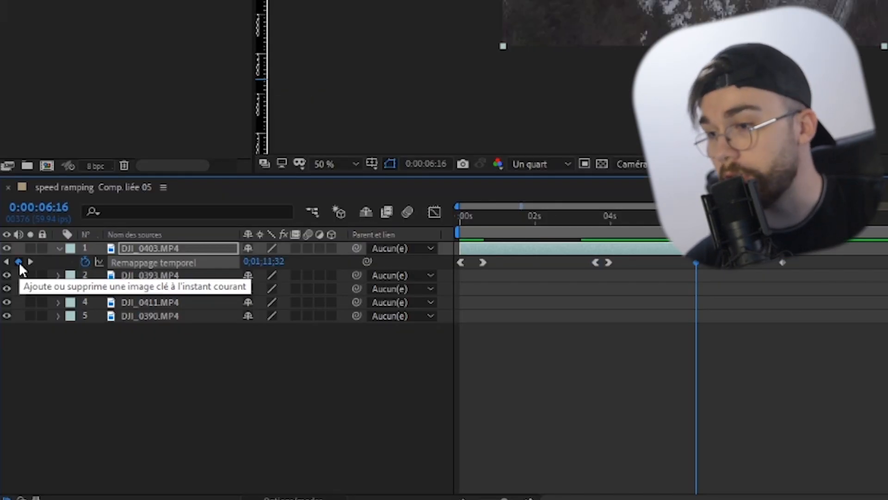
drag(781, 262, 753, 267)
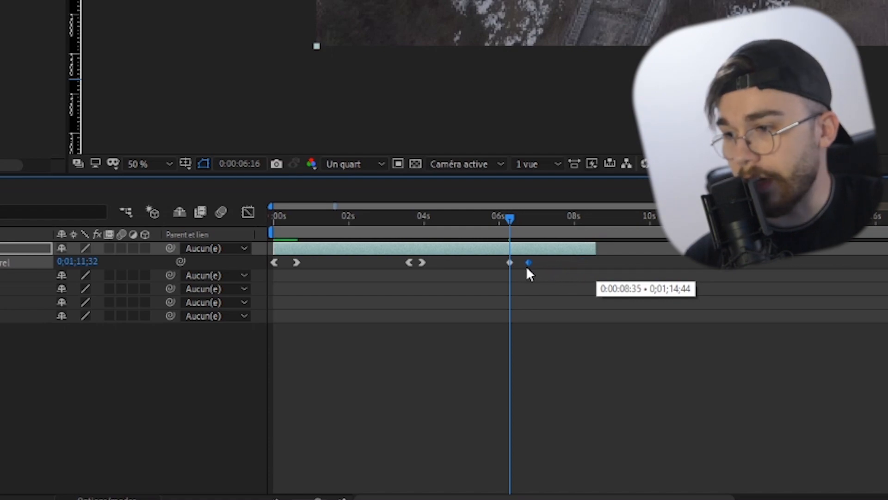
drag(529, 274, 524, 268)
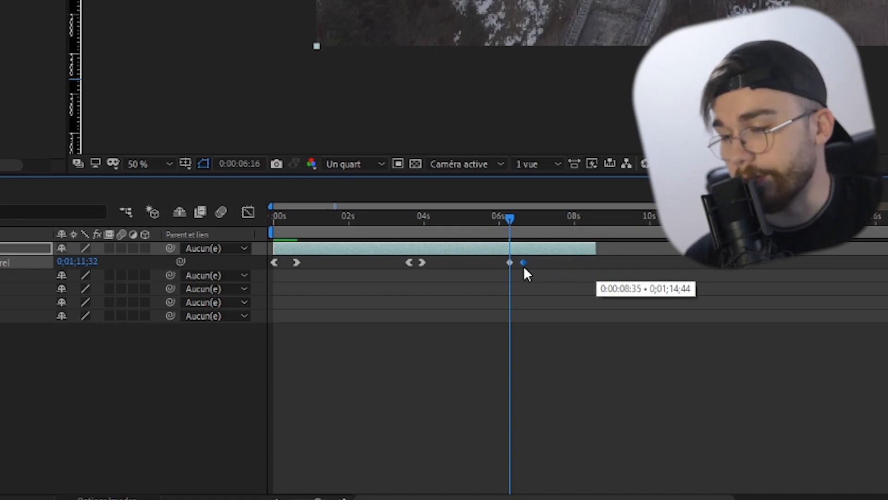
drag(596, 250, 531, 255)
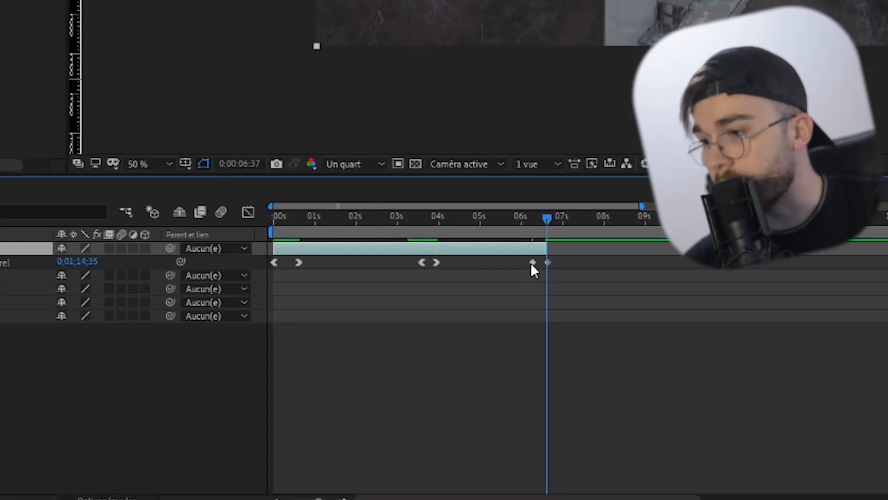
- Ease the speed curve of DJI_0403.MP4's final section so it rises gradually to a sharp peak just before the clip ends
click(532, 262)
click(248, 212)
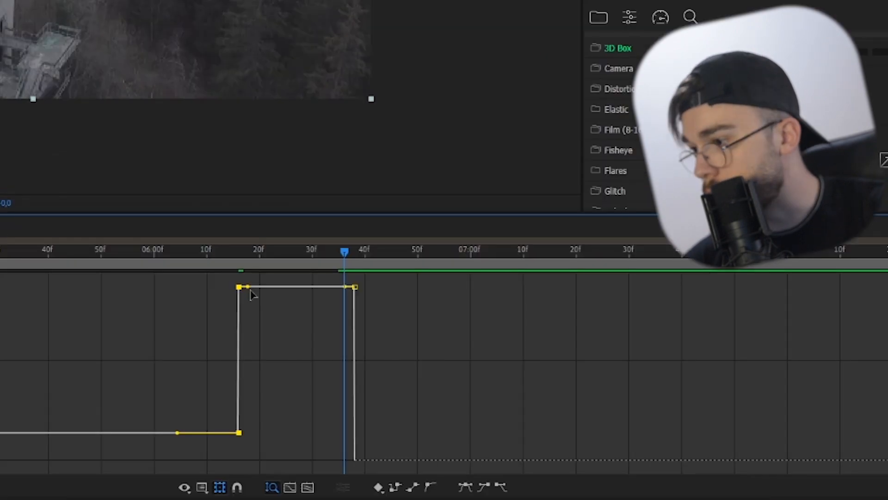
drag(252, 293, 260, 311)
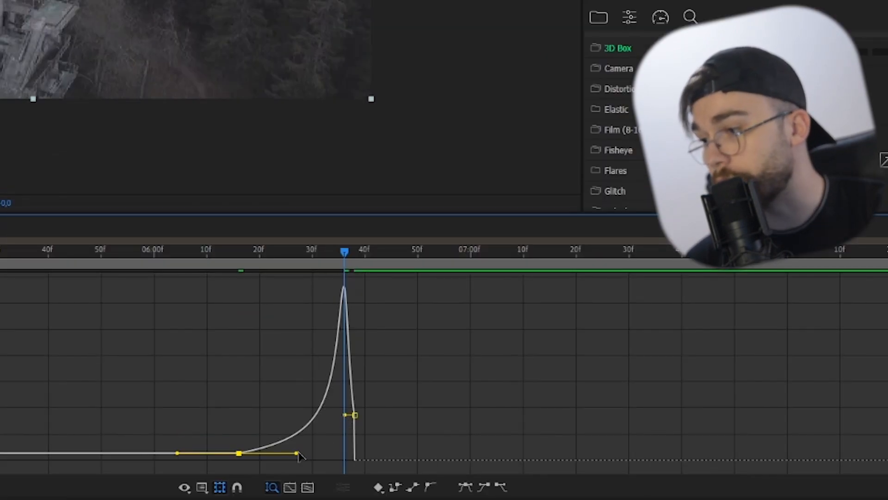
drag(345, 414, 351, 412)
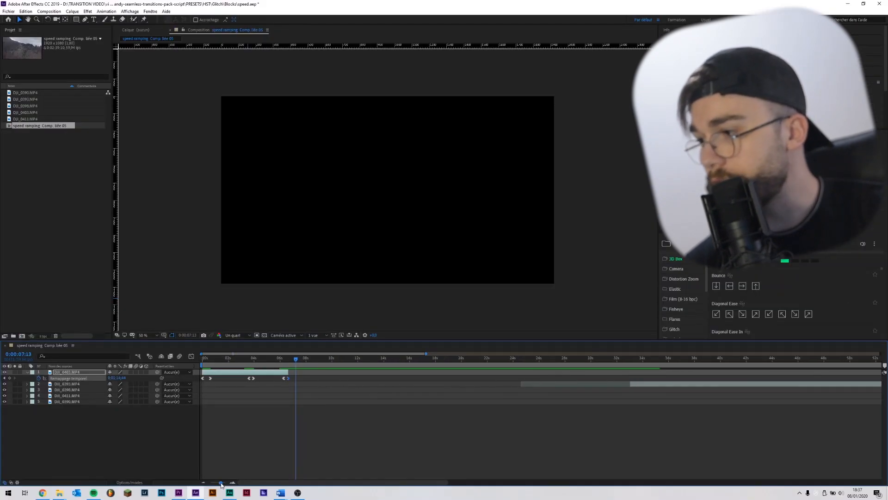
- Place DJI_0393.MP4 directly after the first clip, starting at 0:00:06:38, and enable time remapping on it
drag(642, 385, 448, 394)
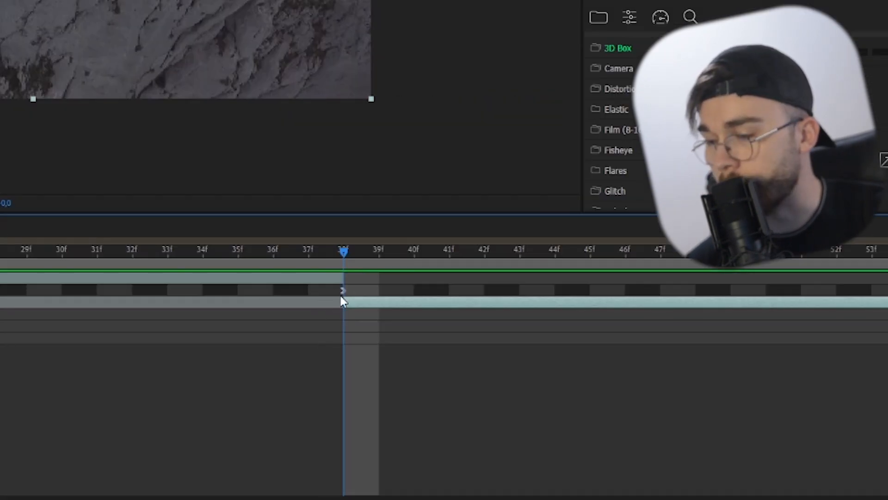
key(alt+[)
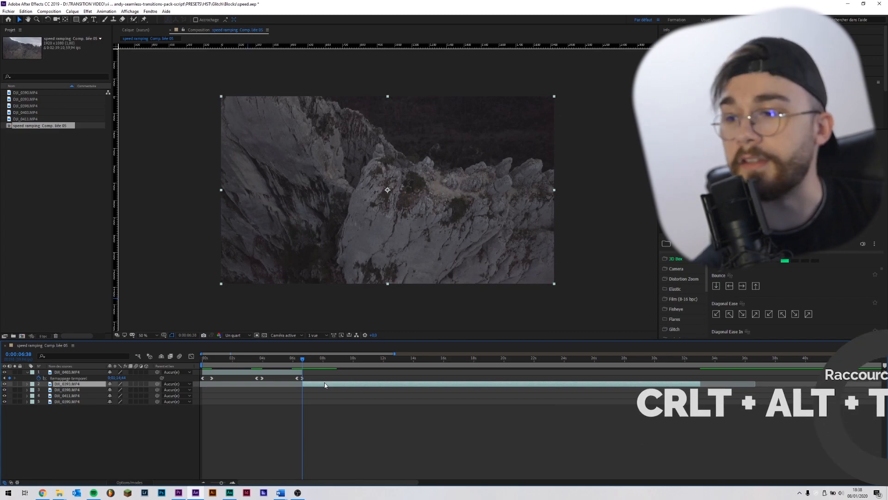
key(ctrl+alt+t)
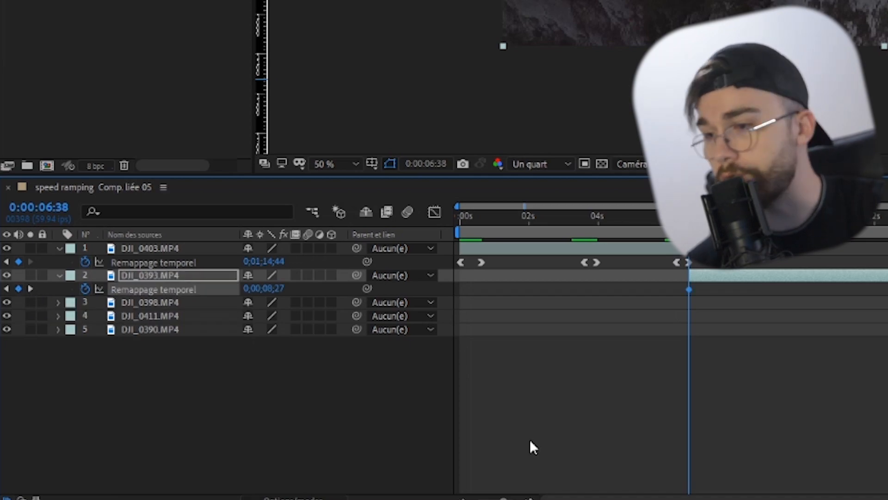
- Add a time-remap keyframe to DJI_0393.MP4 at 0:00:12:25 and move its first keyframe to about 12 s
drag(303, 359, 358, 416)
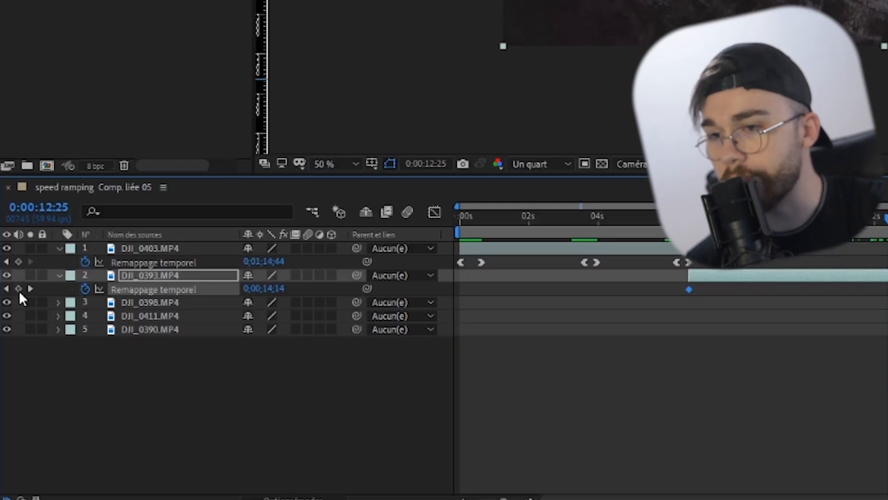
click(18, 287)
drag(229, 293, 419, 302)
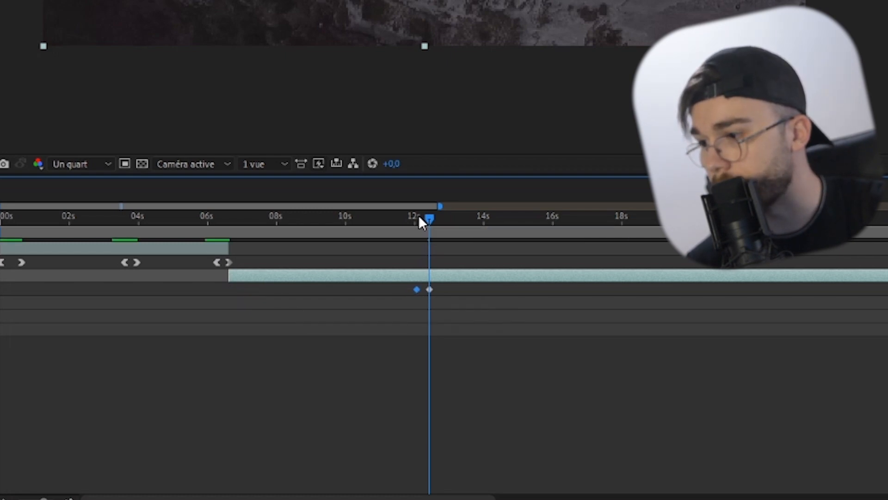
- Trim the start of DJI_0393.MP4 to its first keyframe and move the layer so it begins at 0:00:06:38
drag(421, 219, 417, 217)
key(alt+bracketleft)
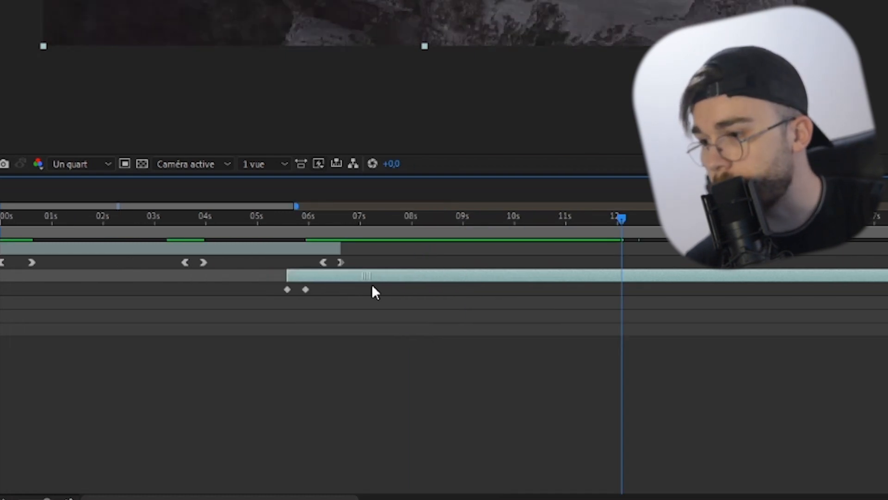
click(338, 217)
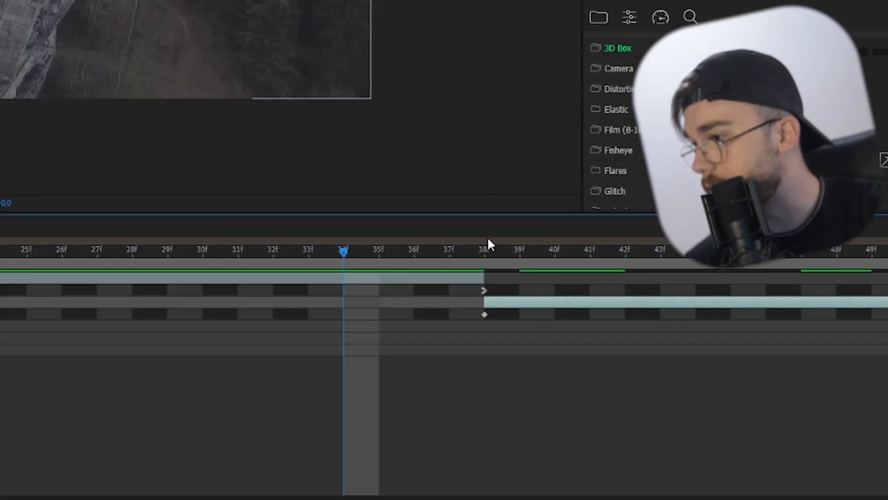
click(887, 216)
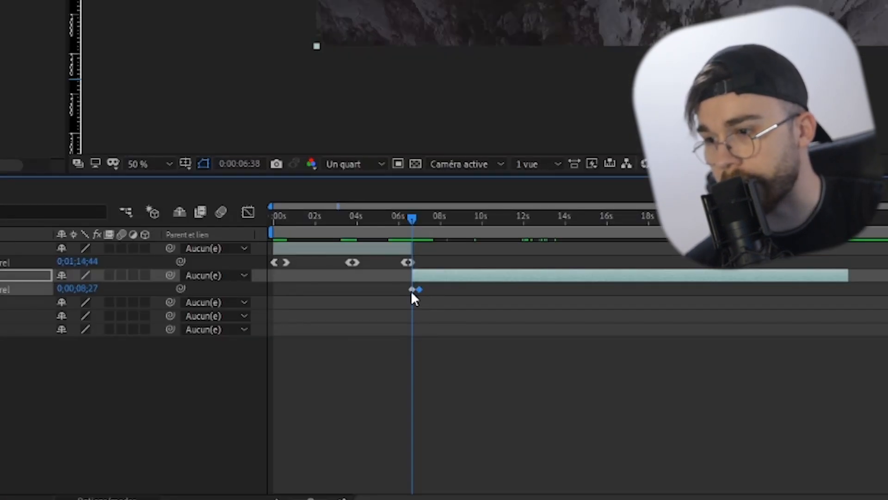
- Shape DJI_0393.MP4's opening speed curve to fall smoothly from a high peak to normal speed, and leave the graph editor
click(249, 212)
drag(302, 499, 326, 499)
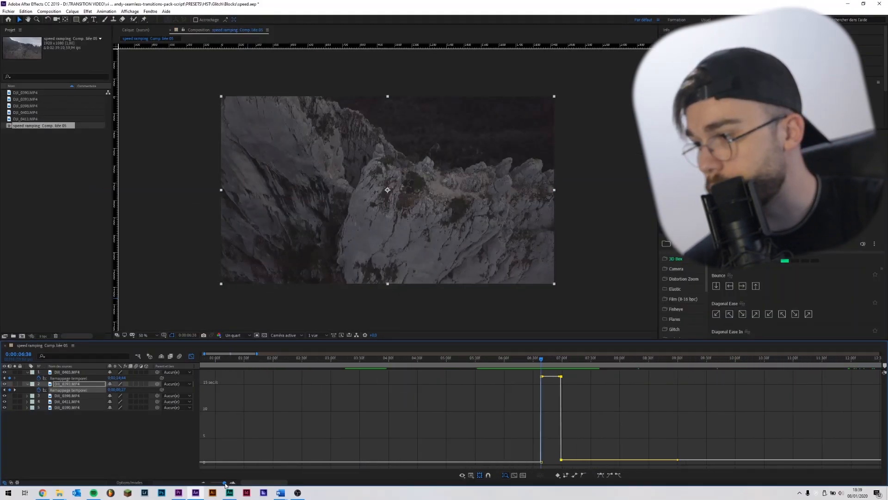
drag(225, 484, 228, 484)
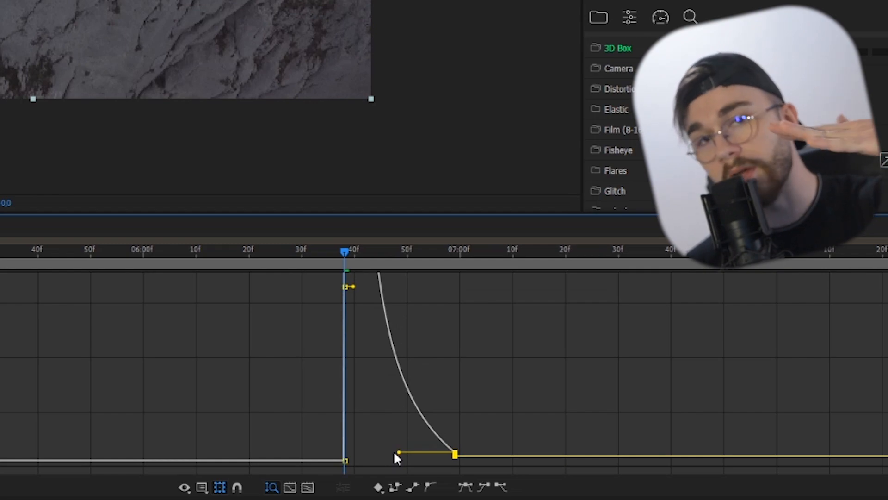
drag(394, 453, 394, 457)
drag(352, 412, 345, 413)
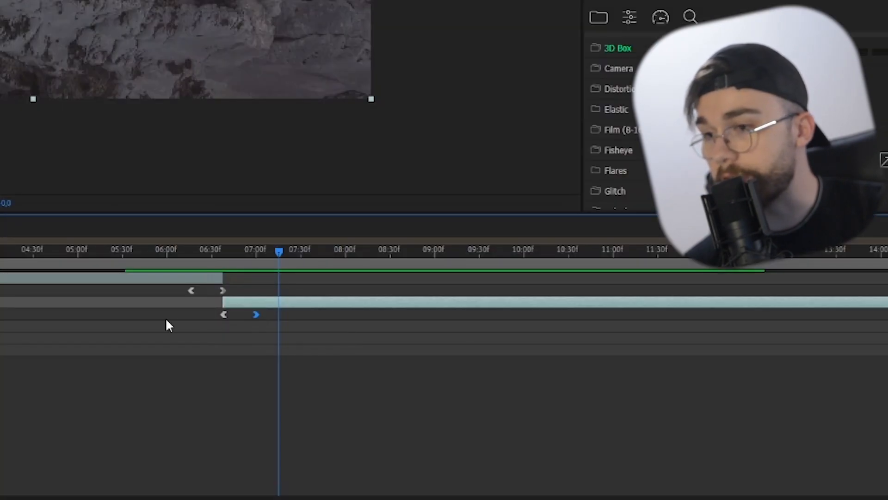
click(191, 356)
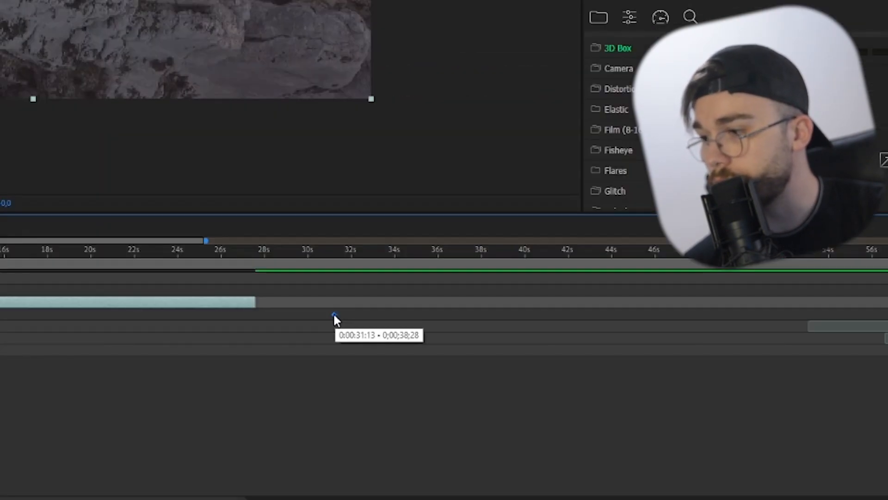
- Move DJI_0393.MP4's last time-remap keyframe earlier to about 20 s and add a keyframe at 0:00:08:19
drag(536, 392, 478, 393)
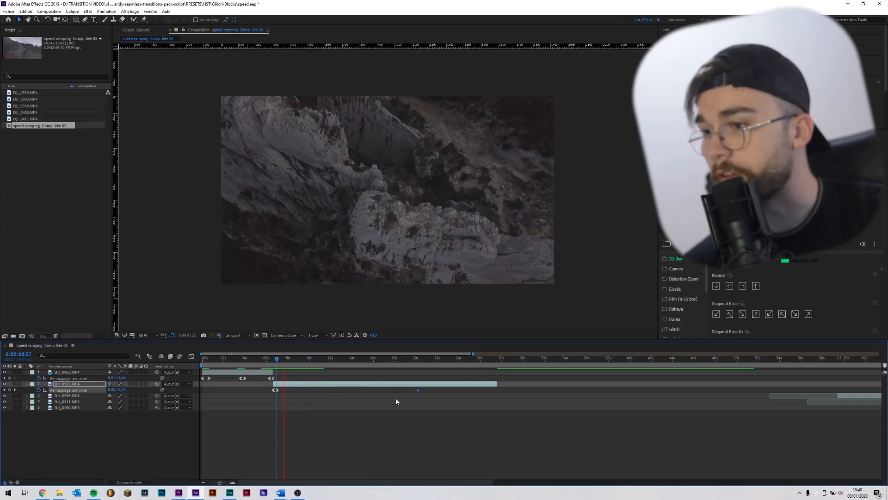
click(288, 359)
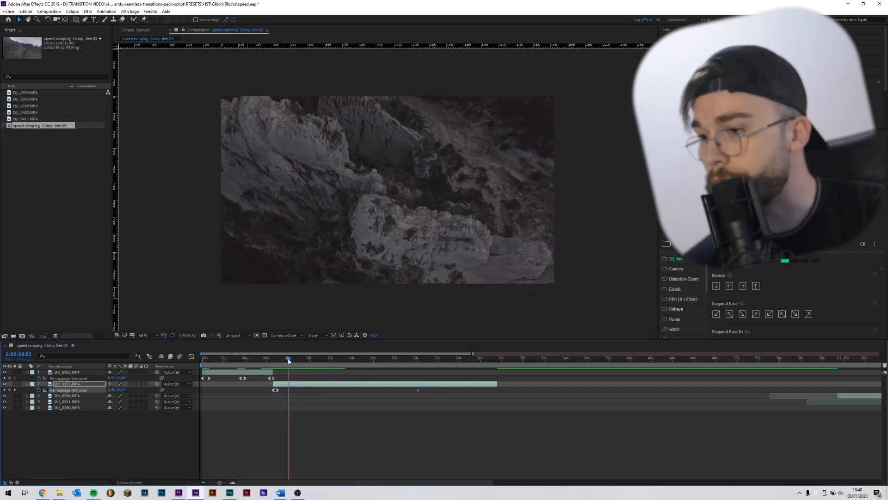
drag(288, 360, 291, 360)
click(9, 390)
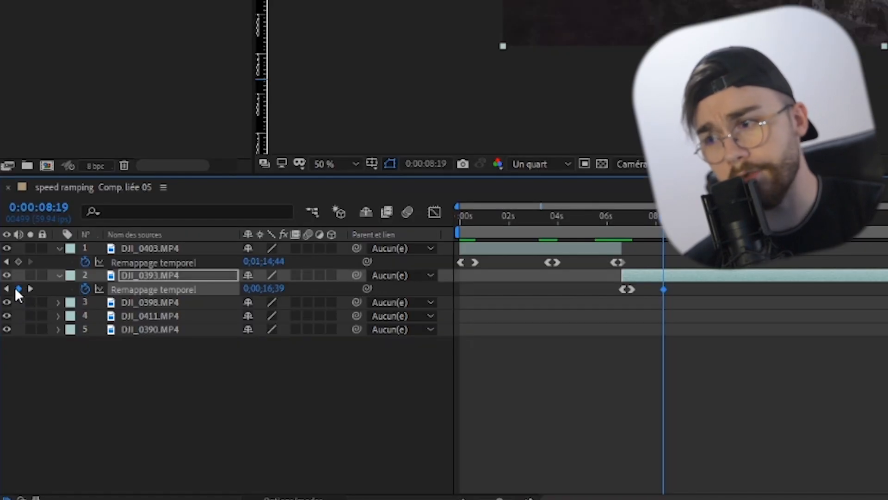
- Add a time-remap keyframe to DJI_0393.MP4 at 0:00:14:01 and move it earlier to about 8.8 s
drag(664, 217, 694, 230)
drag(305, 367, 352, 369)
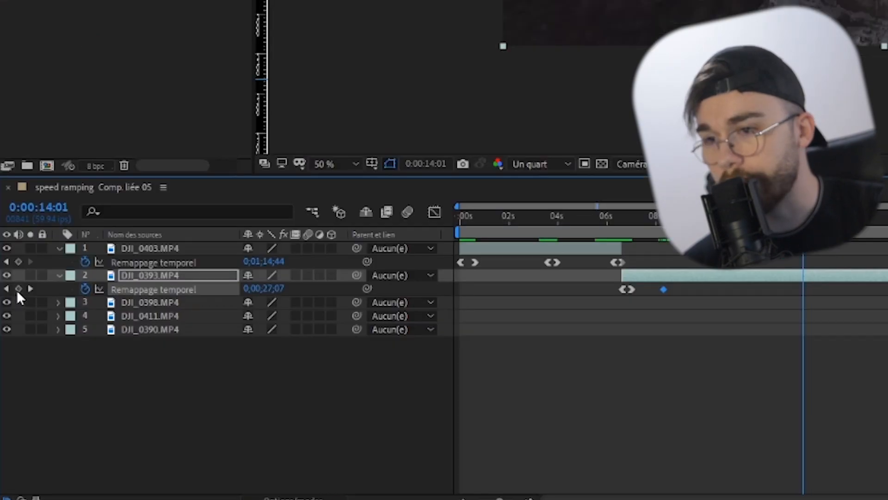
click(18, 289)
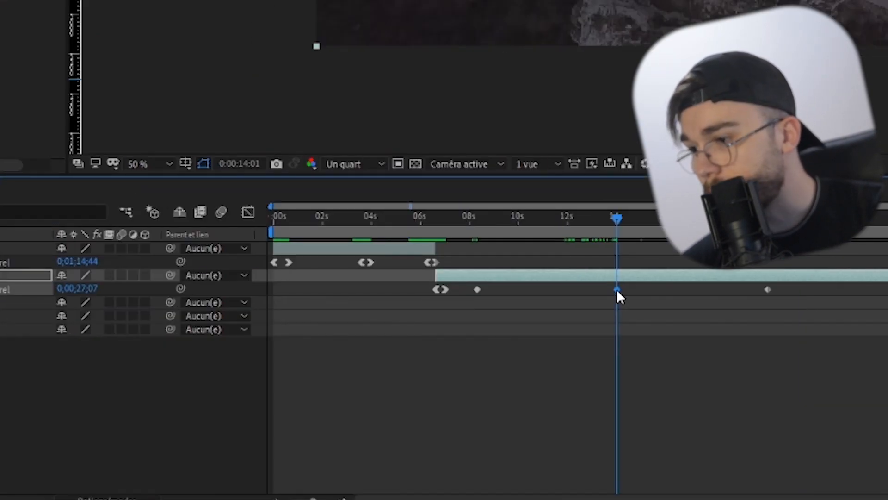
drag(555, 296, 490, 290)
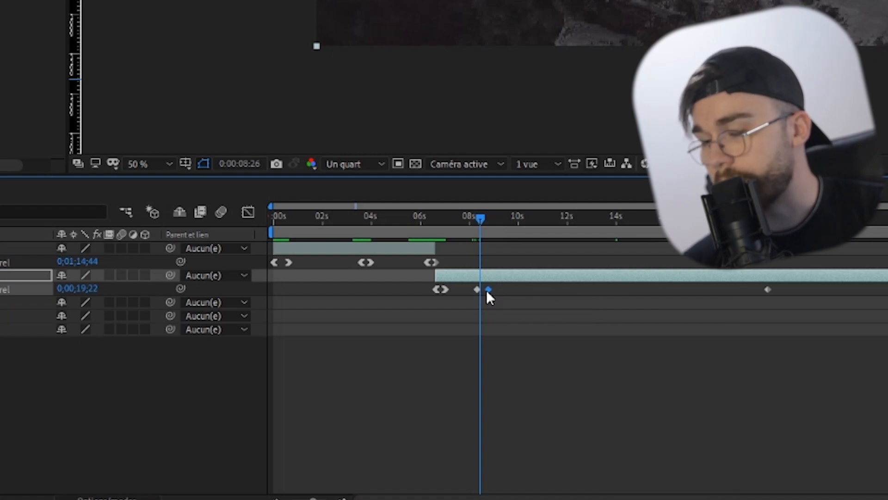
- Shape the speed graph between the keyframes at 0:00:08:19 and about 8.8 s into a narrow smooth peak and return to the layer view
click(250, 213)
key(equal)
key(equal)
key(equal)
key(equal)
drag(320, 442, 369, 457)
drag(438, 443, 392, 457)
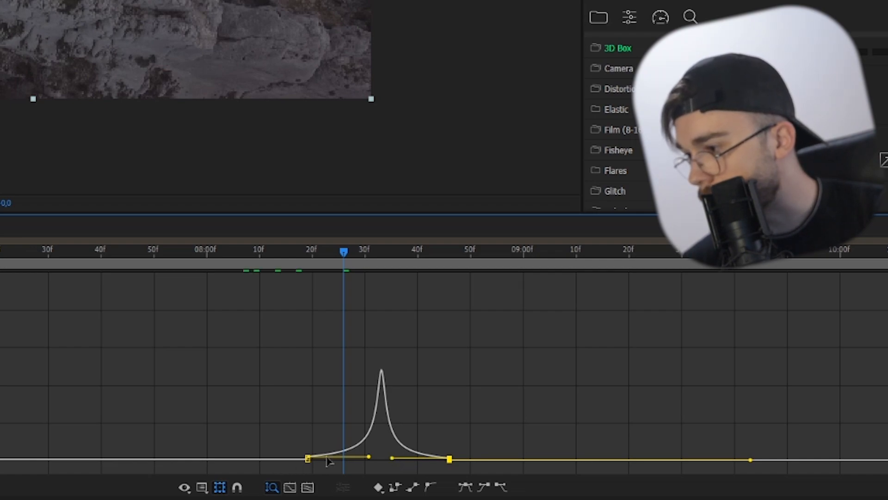
drag(369, 457, 373, 458)
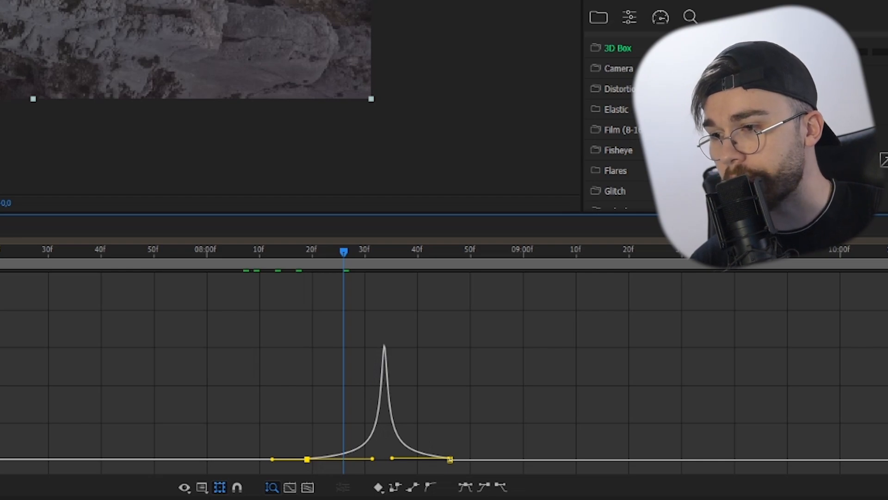
key(shift+F3)
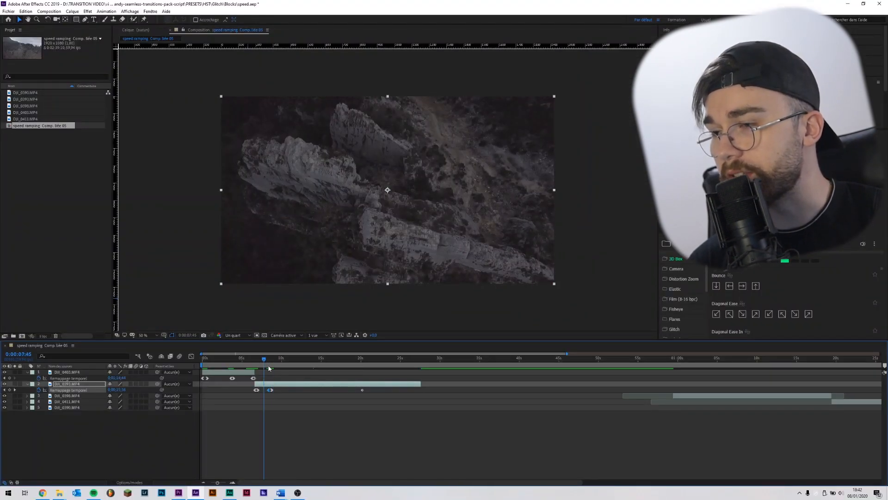